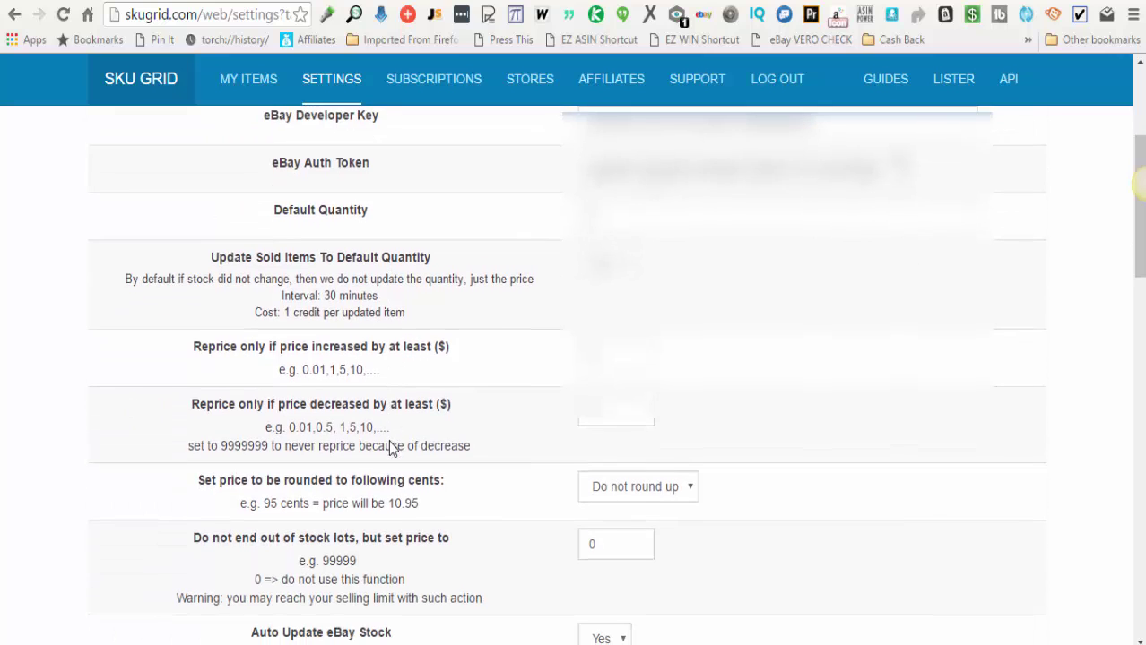
scroll(390, 447, "down", 1)
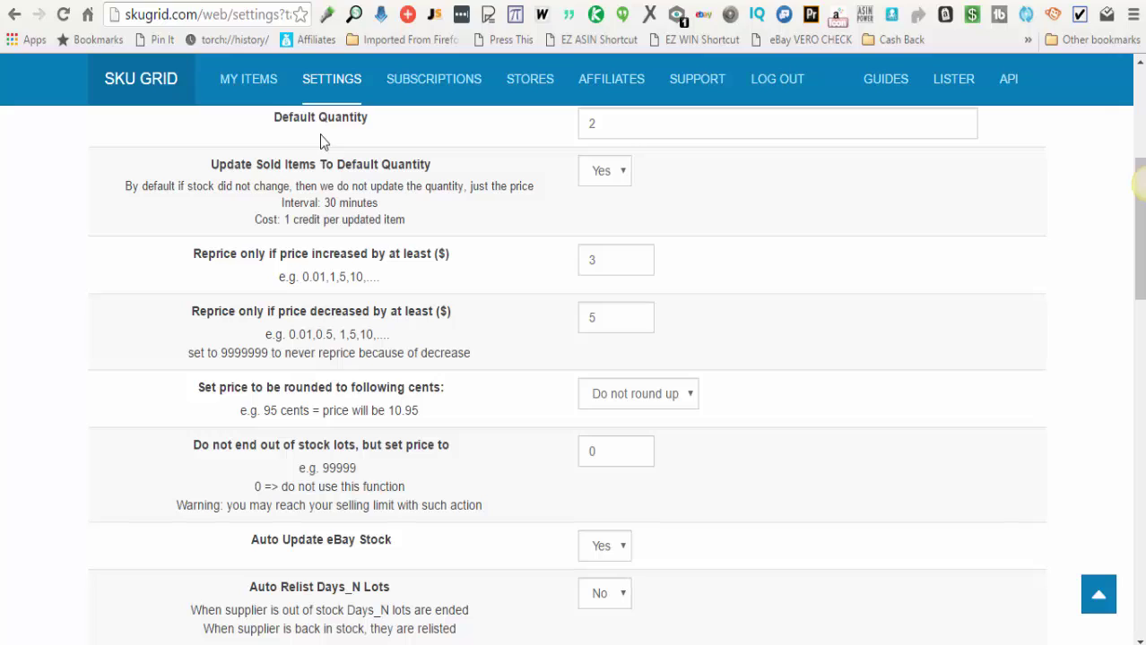
Step: Leave Default Quantity at 2 and keep sold-items quantity updating set to Yes
left_click(604, 125)
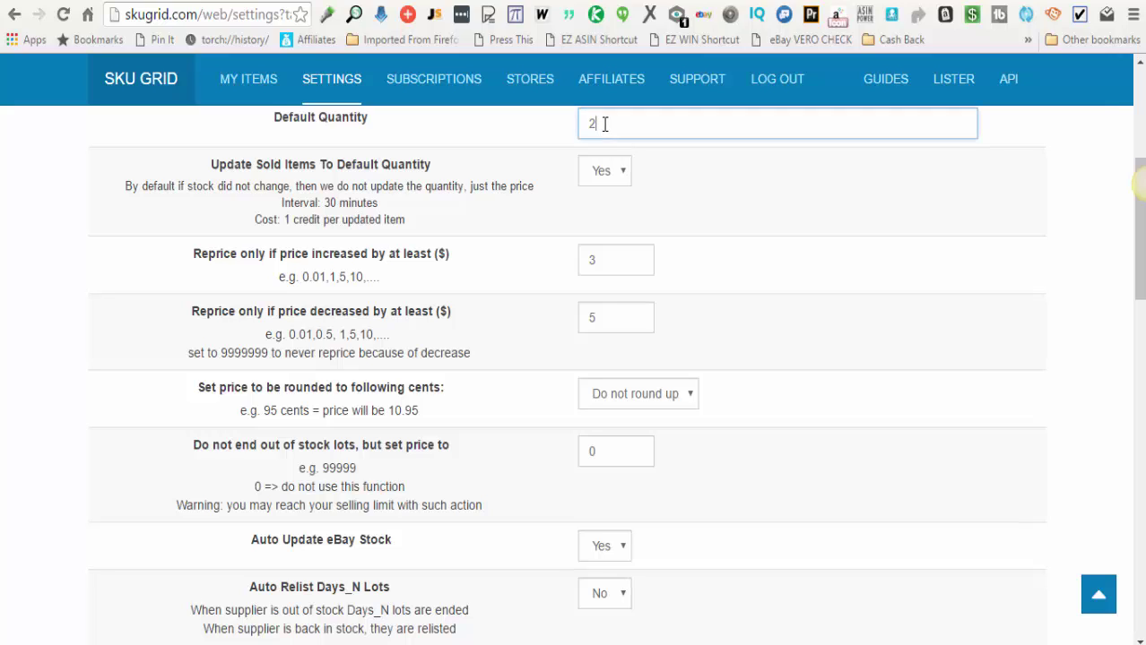
double_click(592, 124)
left_click(617, 128)
double_click(594, 120)
left_click(311, 185)
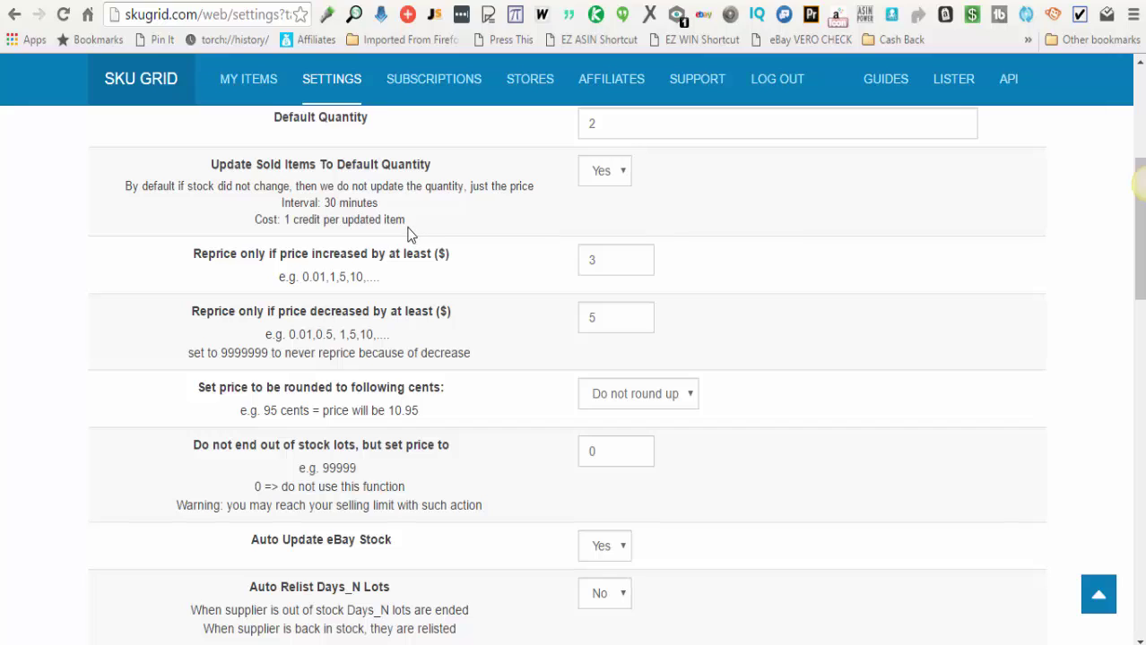
left_click(601, 171)
left_click(601, 171)
Step: Review the price-increase threshold, leaving it at 3
scroll(545, 224, "down", 1)
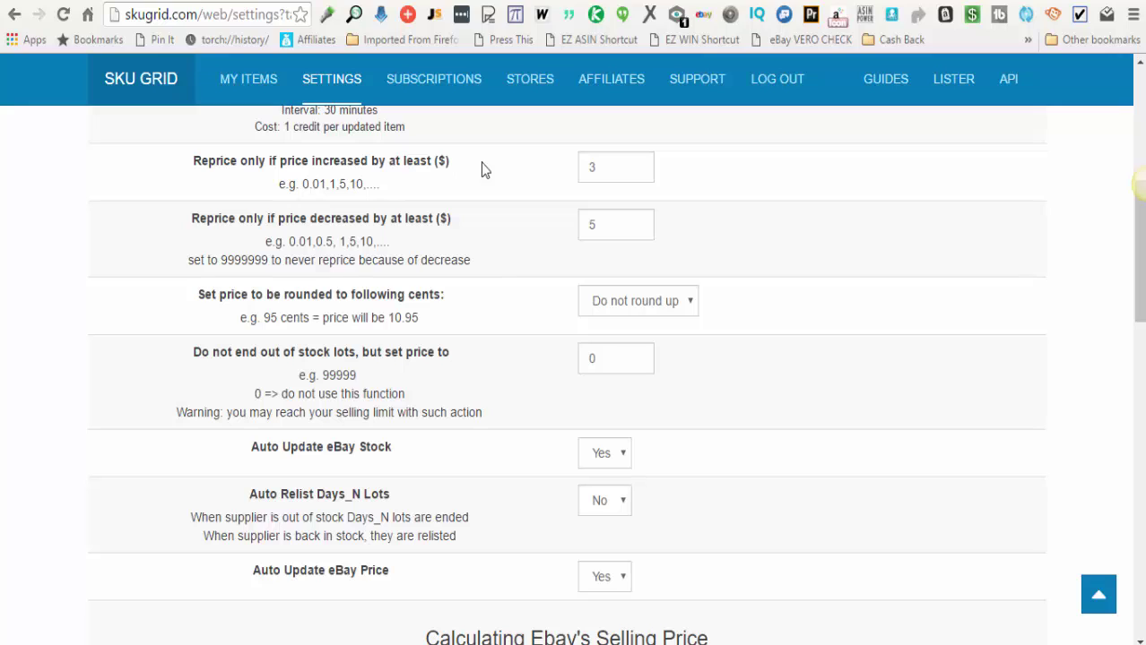
left_click(598, 165)
double_click(593, 167)
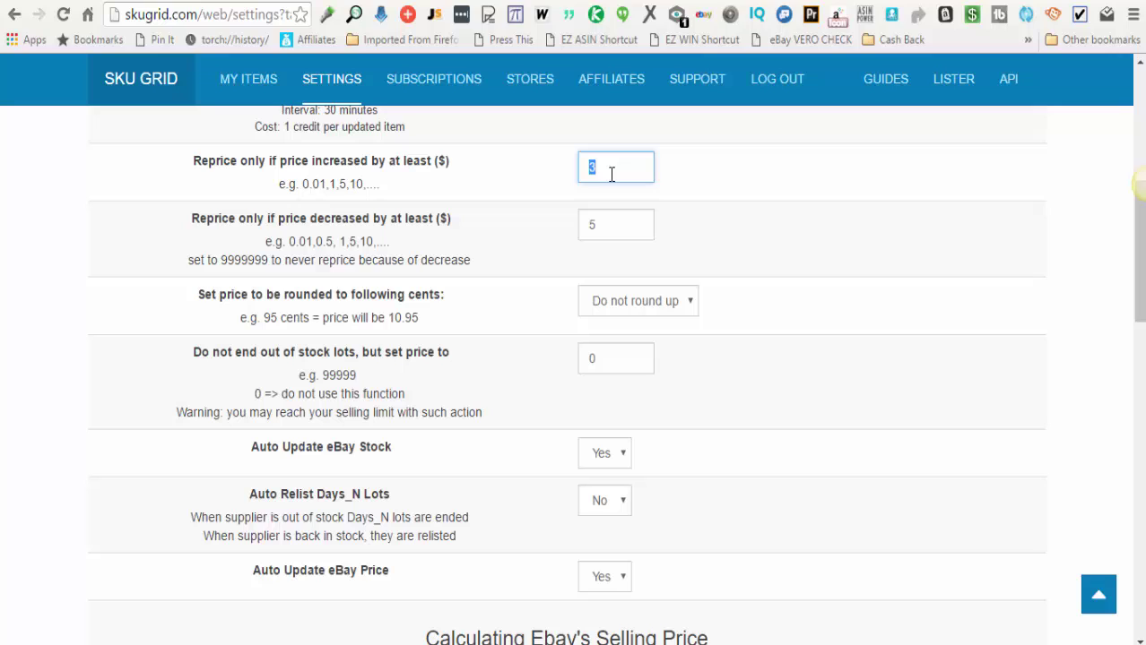
left_click(611, 174)
Step: Try the 9999999 example in the price-decrease threshold, then set it back to 5
left_click(632, 223)
double_click(590, 225)
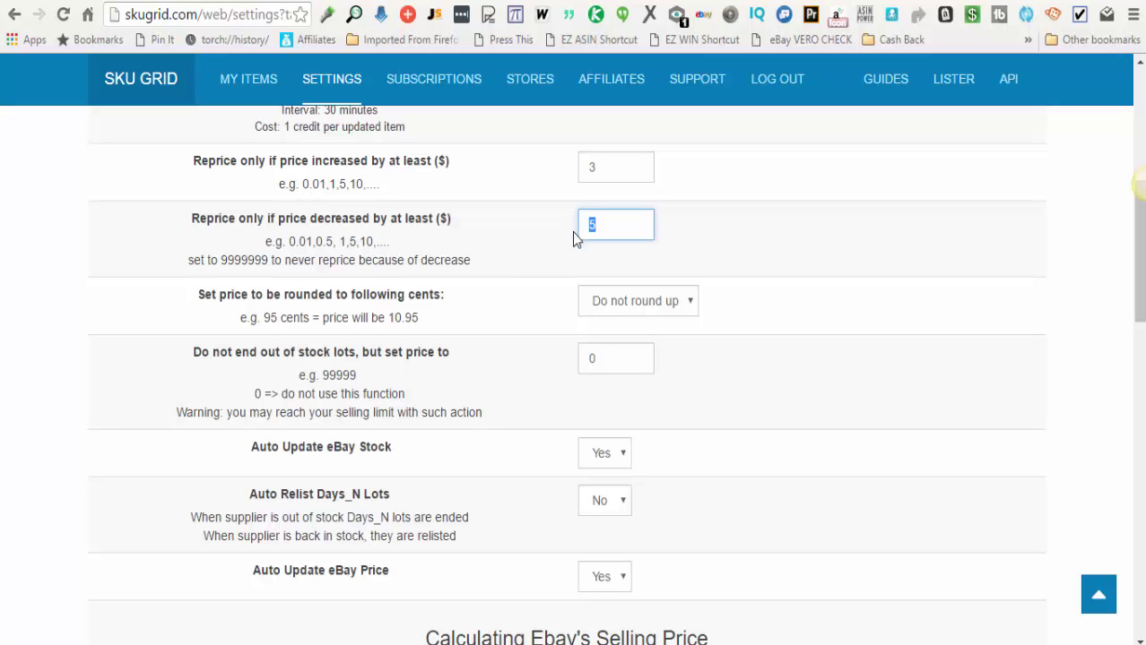
double_click(227, 260)
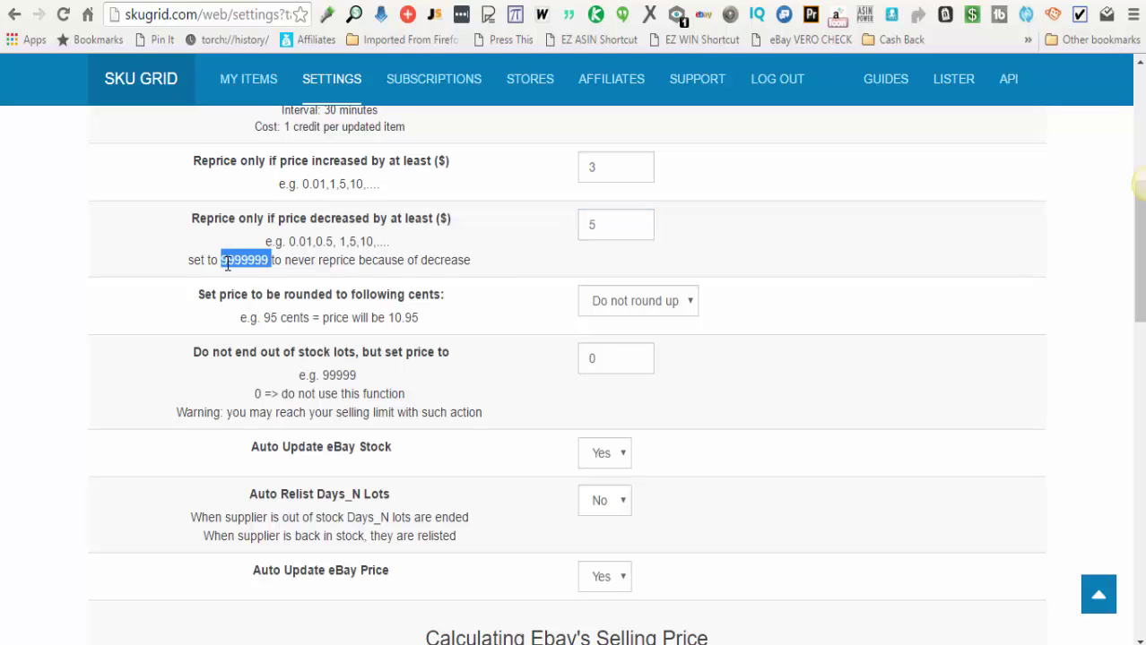
right_click(227, 260)
left_click(254, 278)
left_click(605, 231)
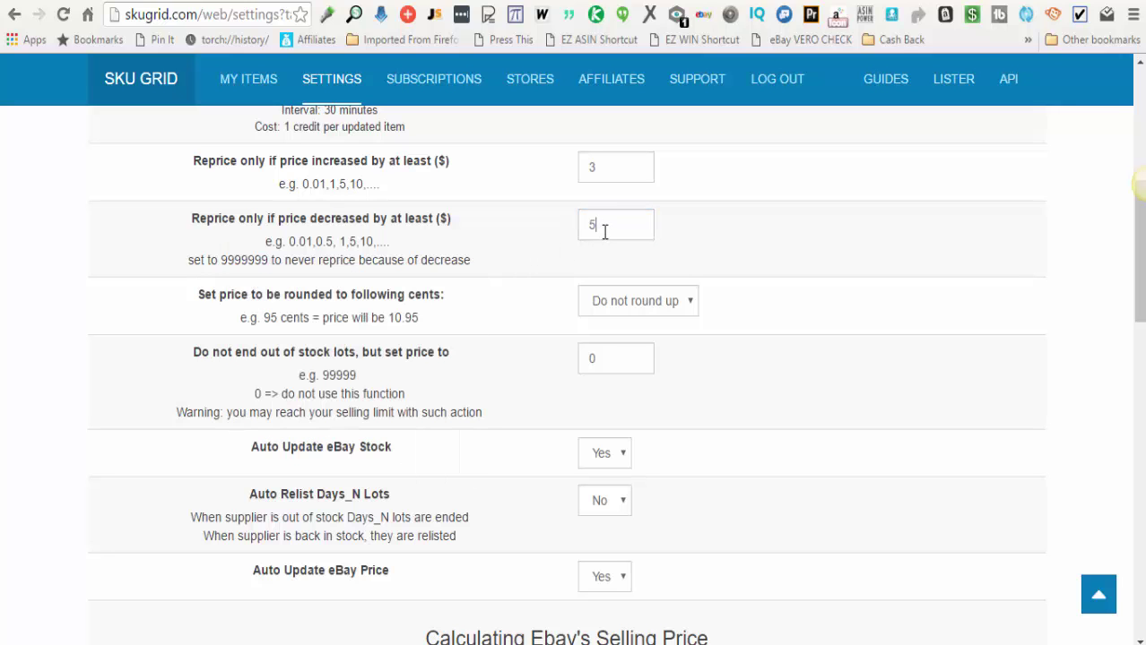
right_click(604, 232)
left_click(613, 285)
double_click(605, 226)
type("5")
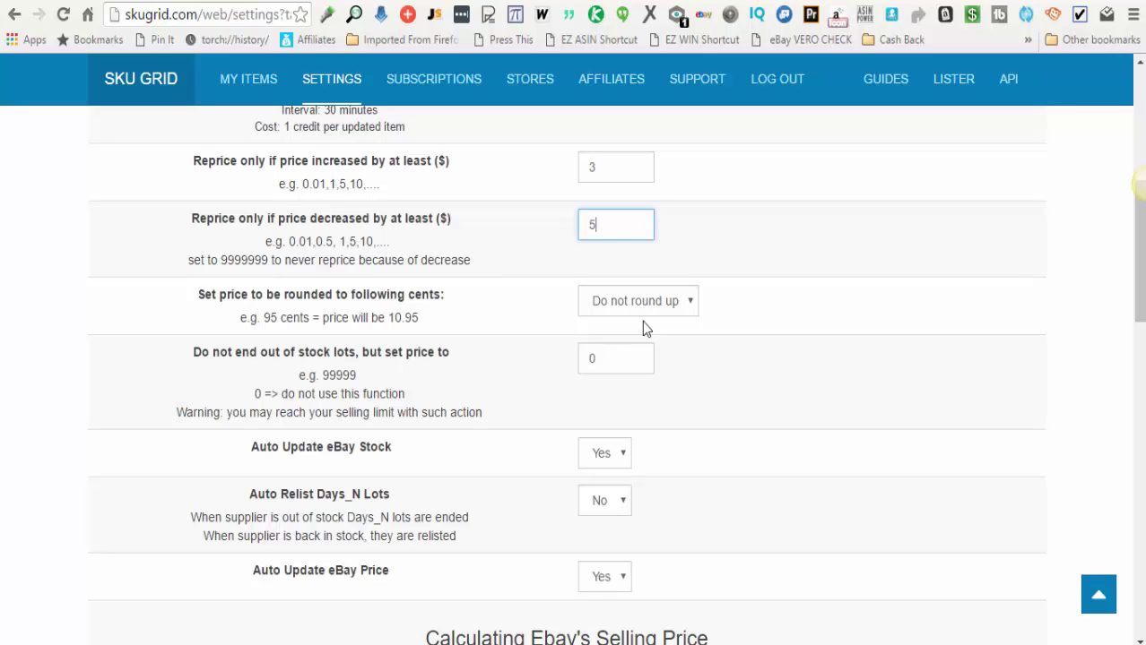
Step: Leave price rounding cents at 'Do not round up'
left_click(668, 303)
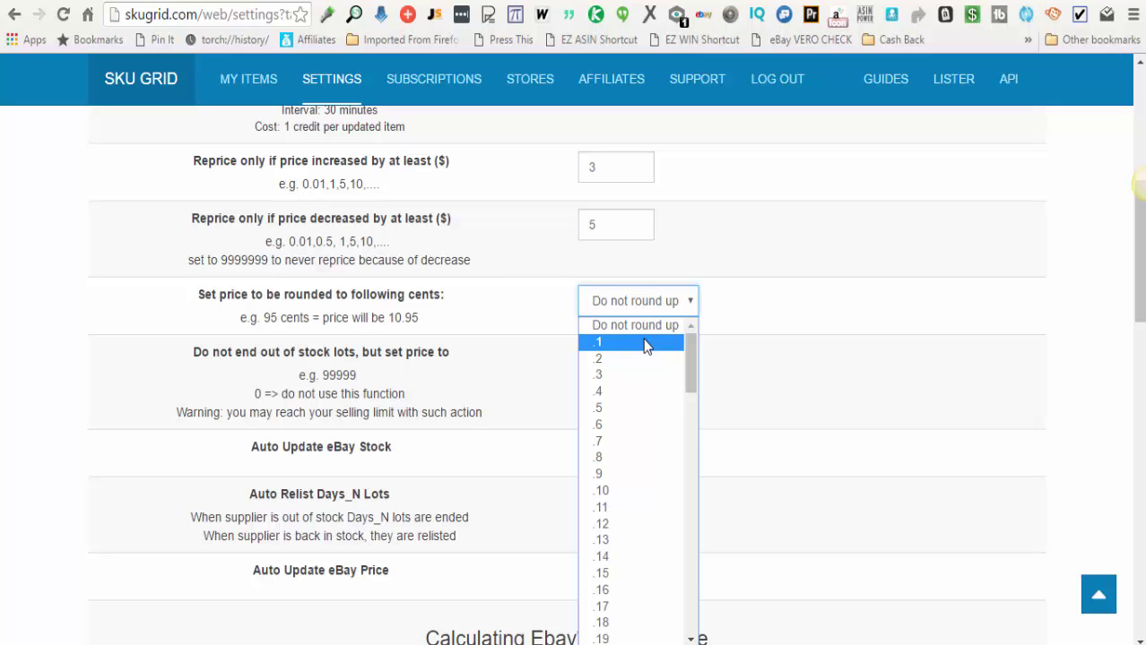
scroll(632, 389, "down", 20)
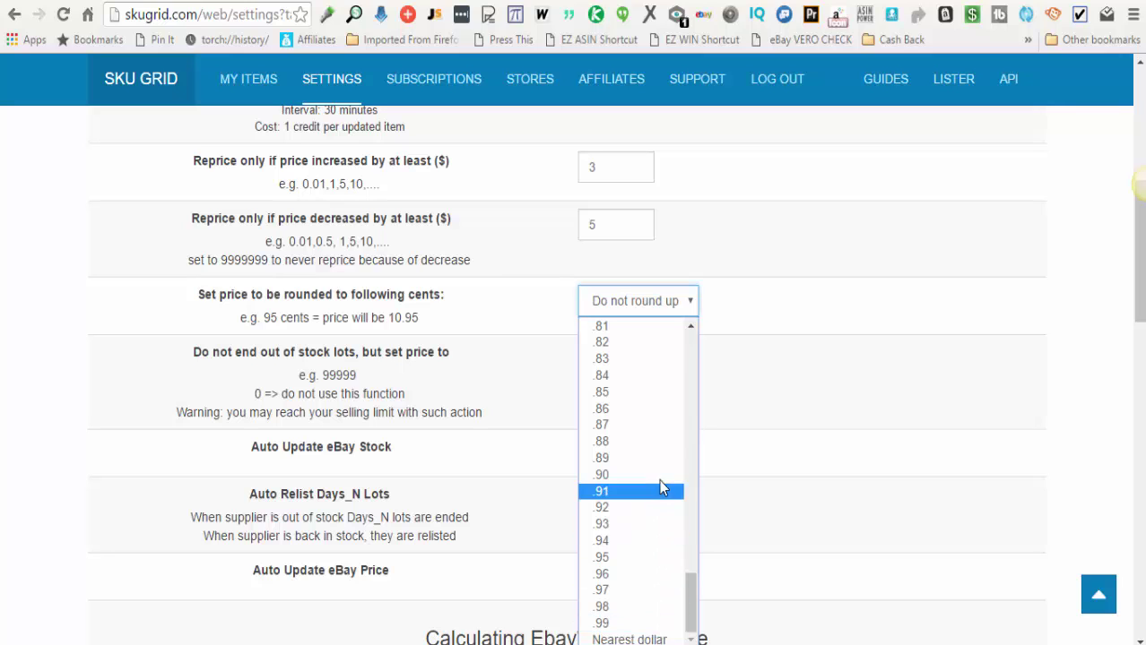
scroll(659, 480, "up", 20)
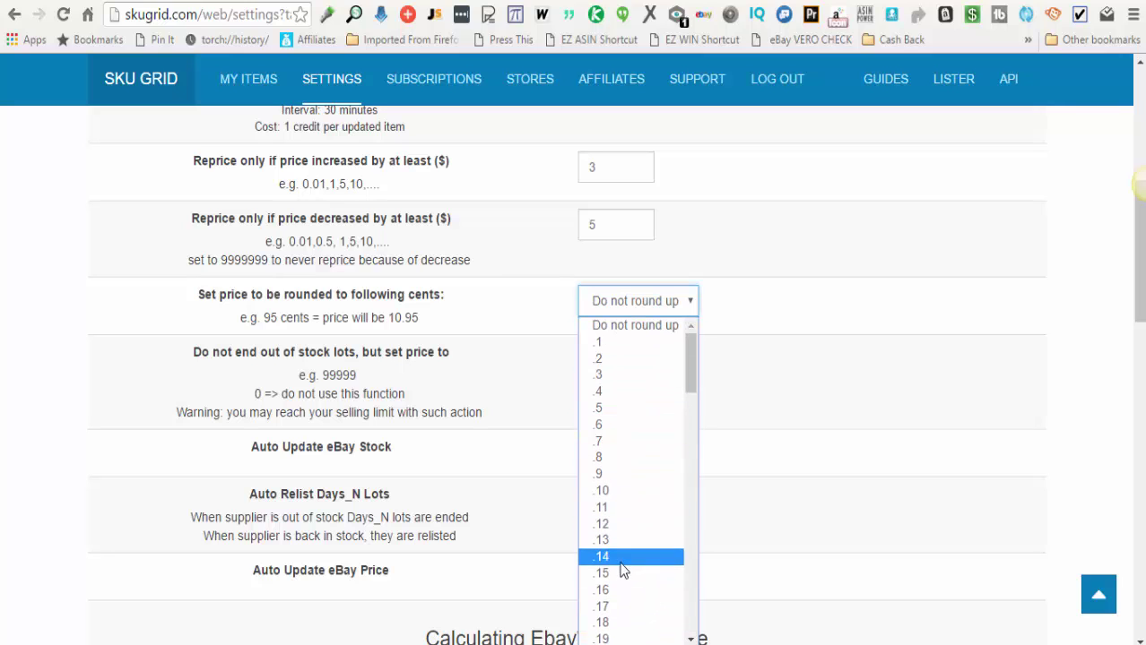
left_click(642, 328)
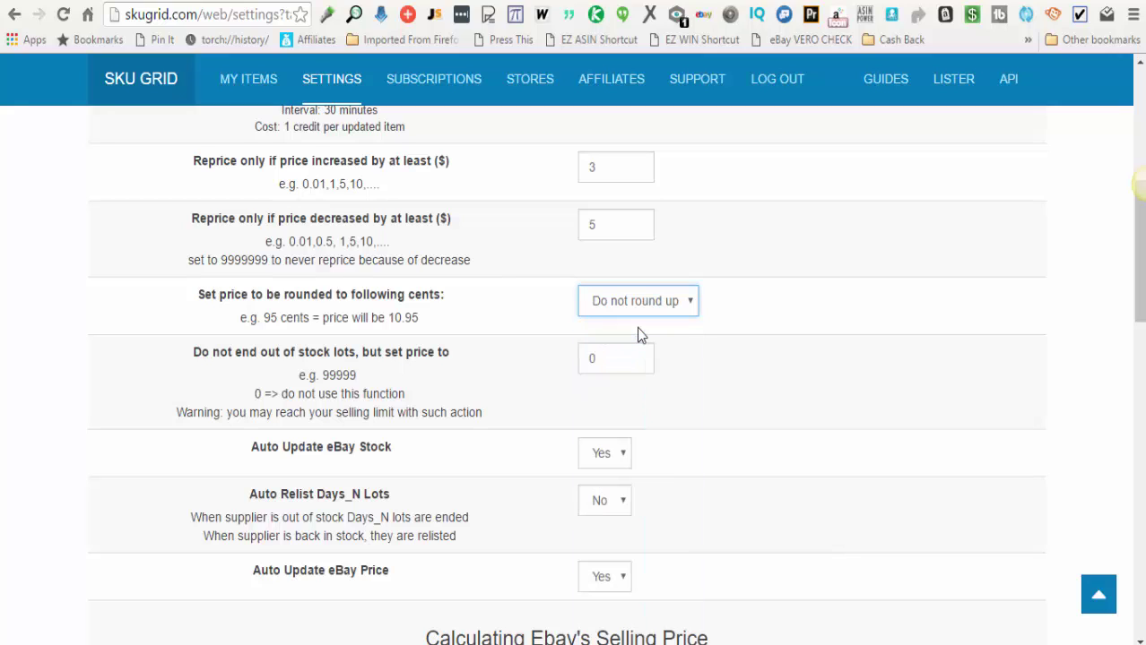
left_click(728, 335)
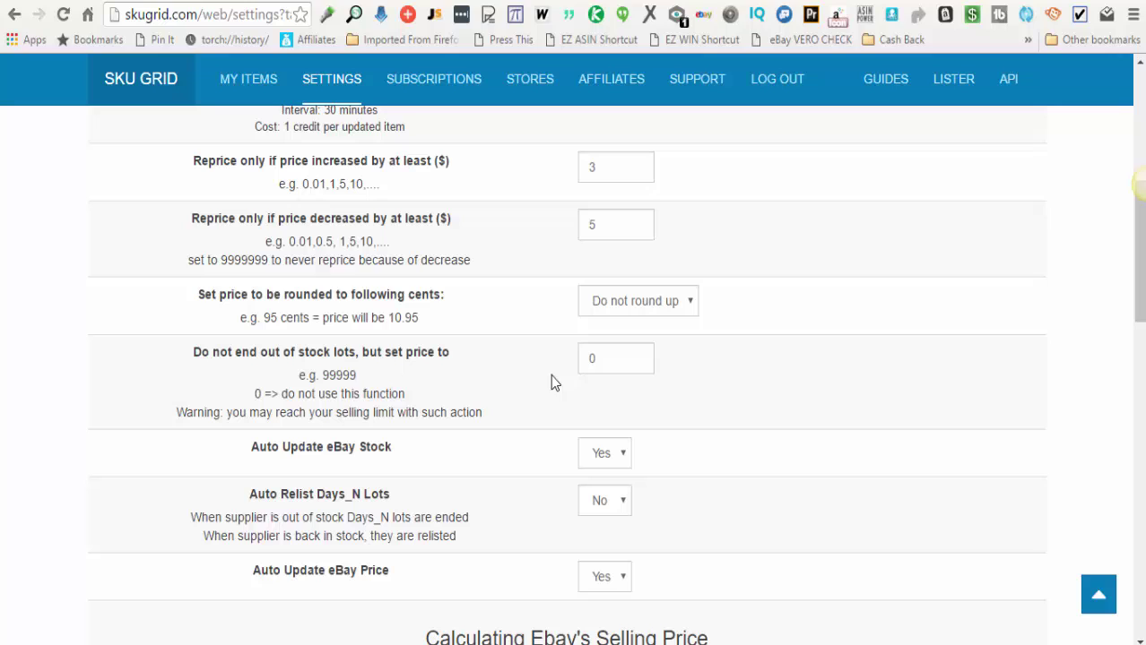
Step: Keep the out-of-stock set price at 0 and eBay stock auto-update on Yes
left_click_drag(627, 358, 583, 363)
left_click(745, 387)
left_click(599, 455)
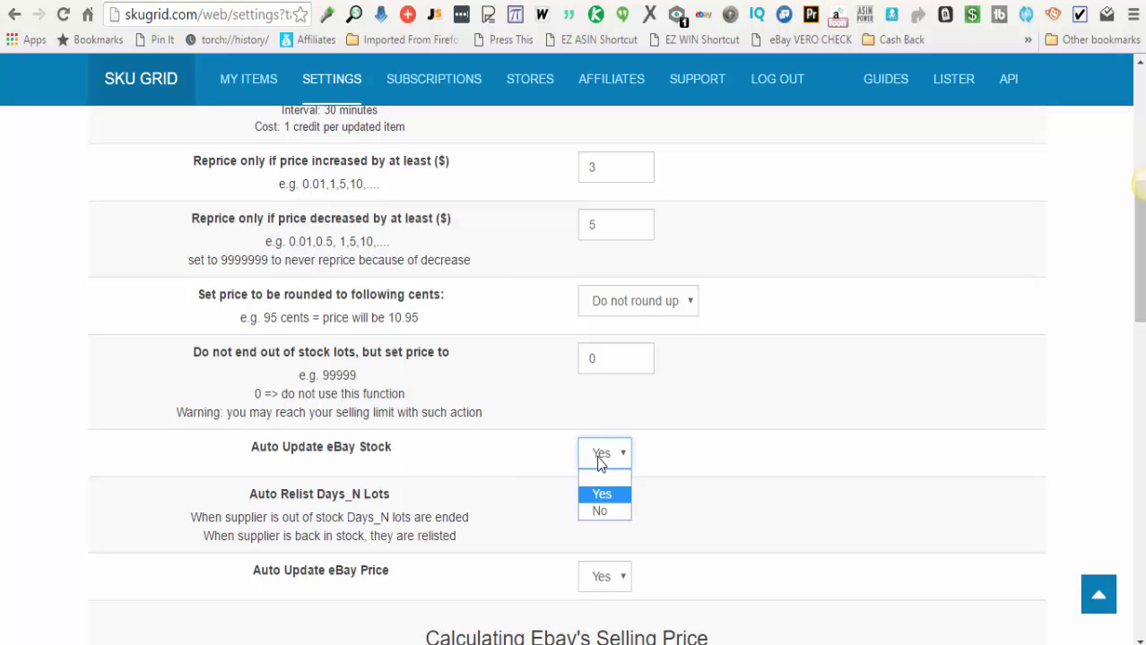
left_click(600, 459)
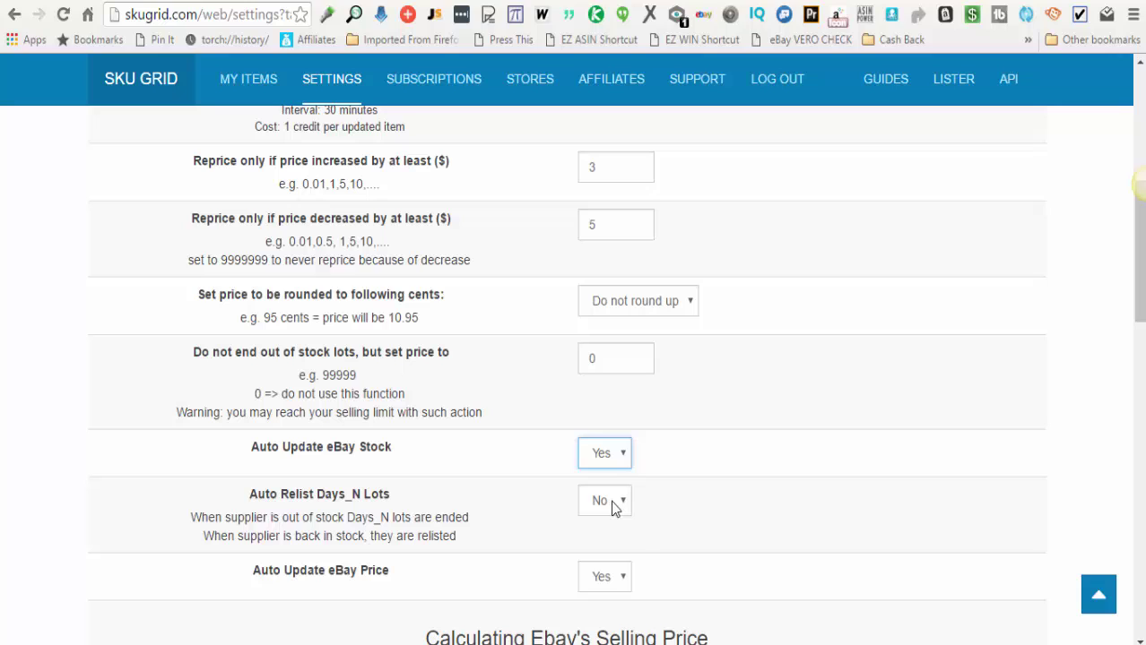
Step: Choose Yes for Auto Relist Days_N Lots
left_click(615, 507)
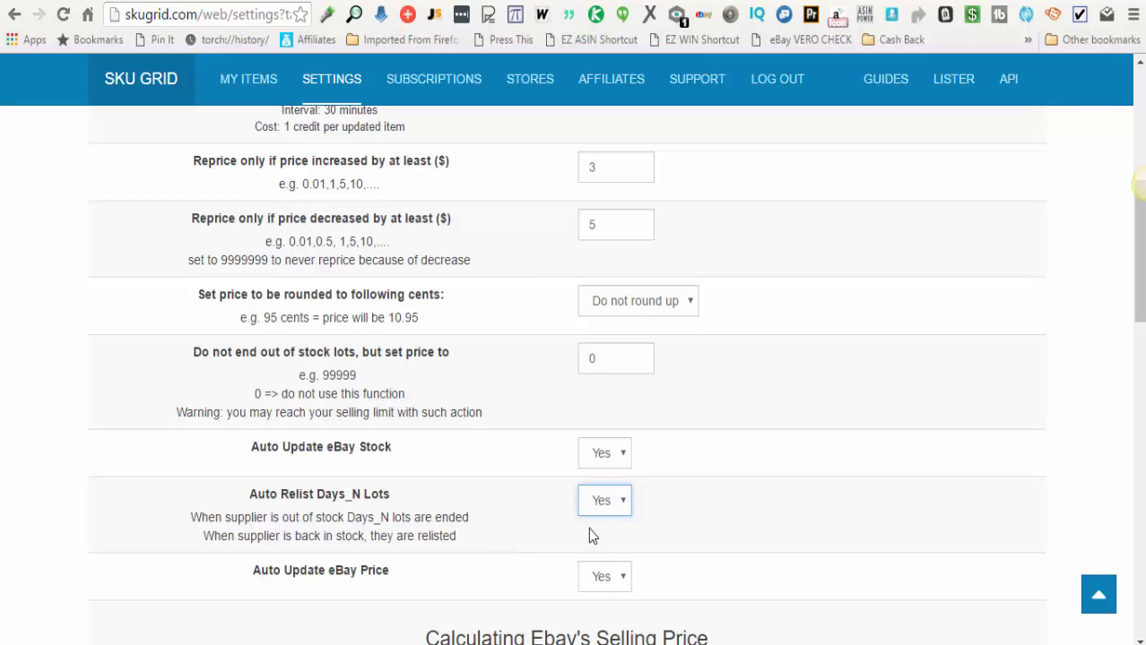
left_click(607, 508)
left_click(601, 506)
Step: Switch Auto Update eBay Price from Yes to No, turning off automatic eBay price updates
left_click(623, 581)
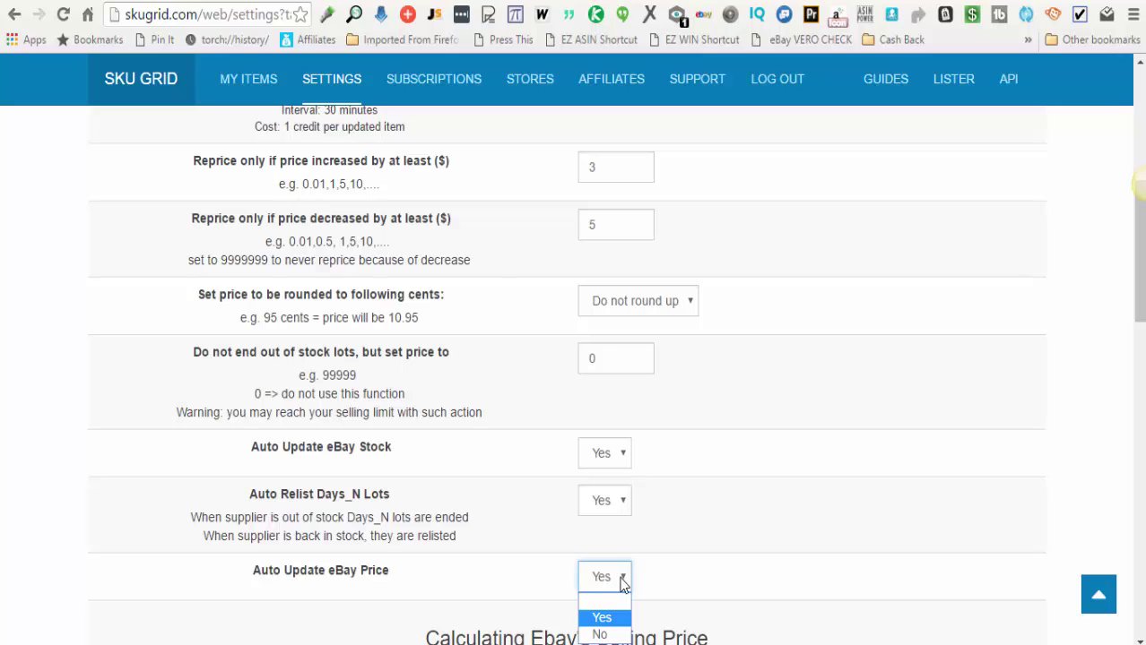
left_click(601, 634)
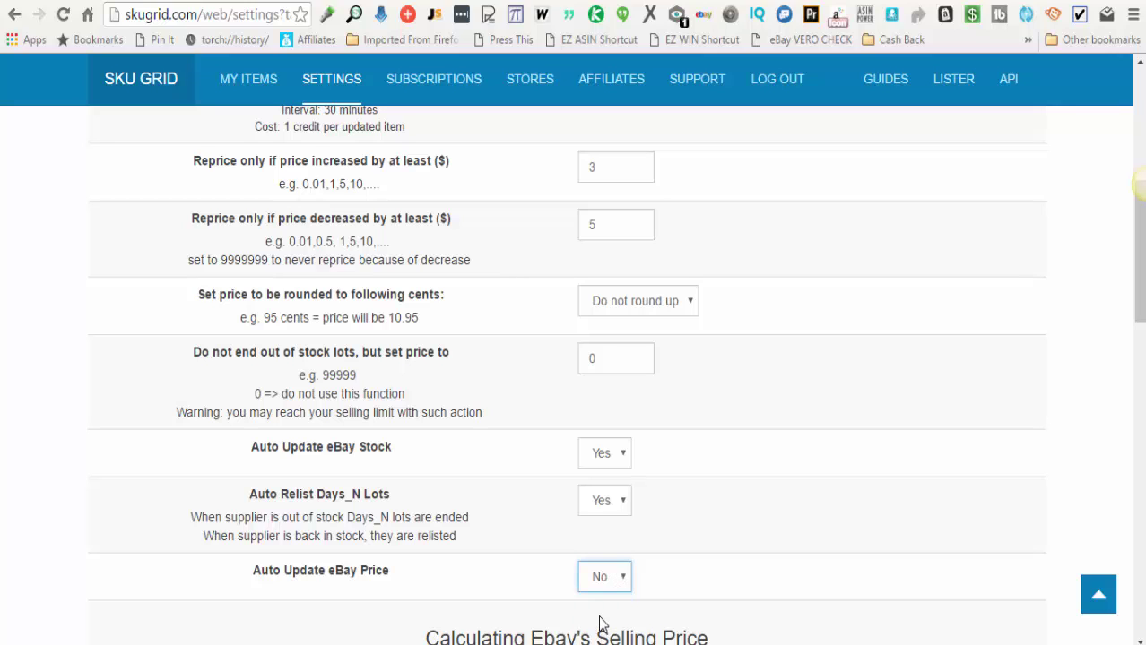
left_click(597, 583)
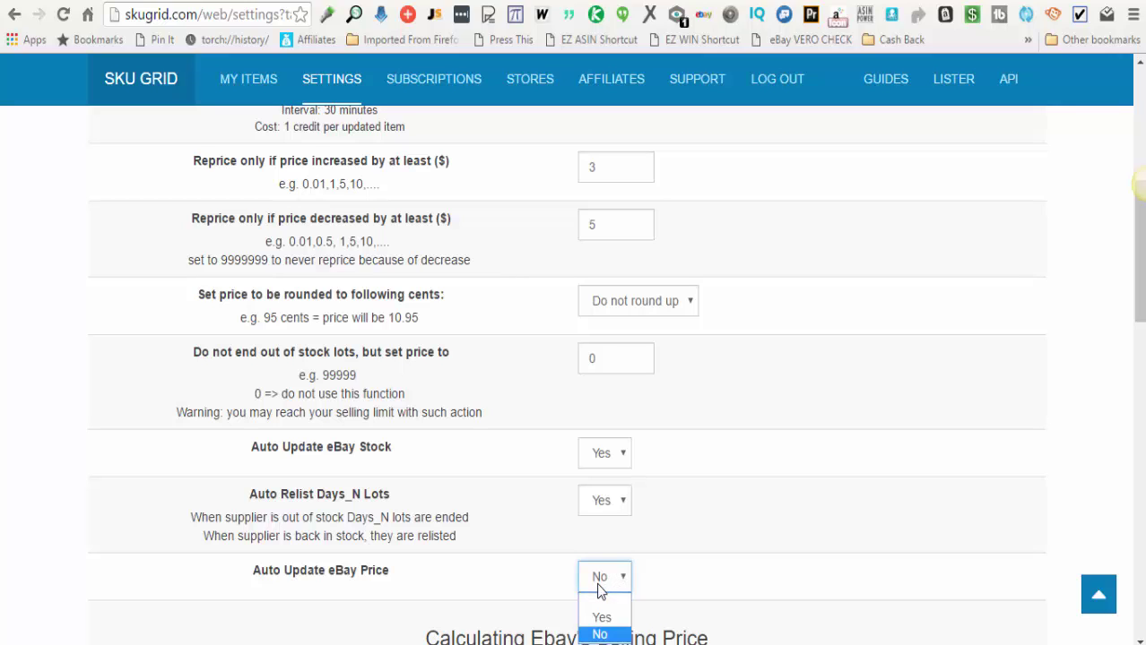
left_click(600, 635)
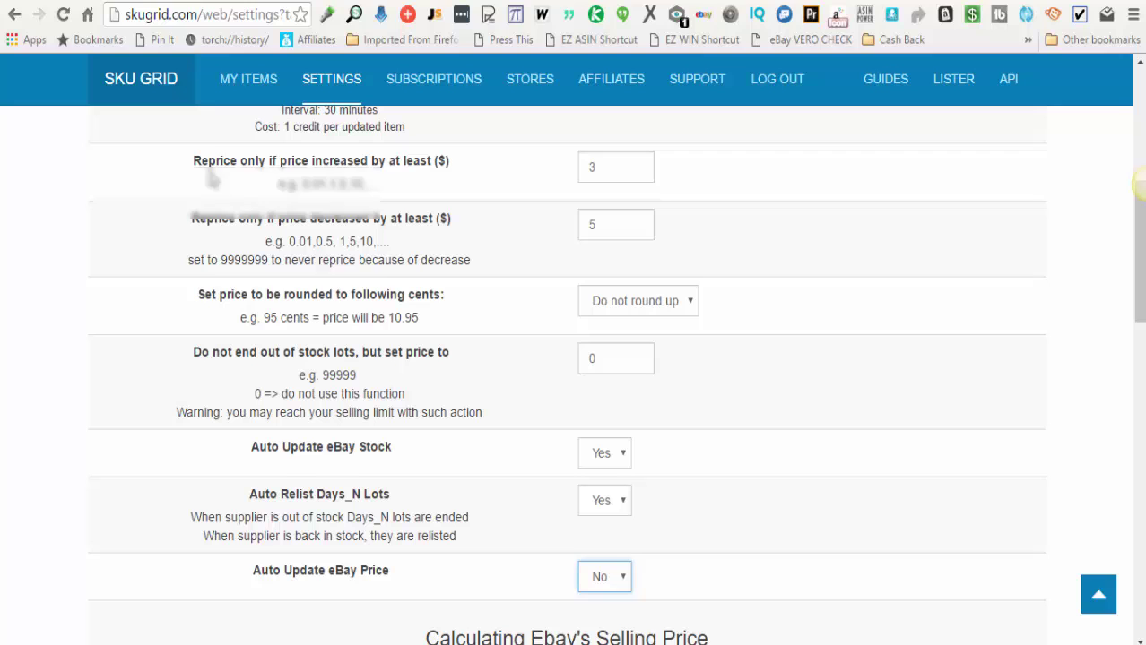
Step: Go to eBay Site Preferences and expand all sections to reveal the out-of-stock option
left_click(114, 1)
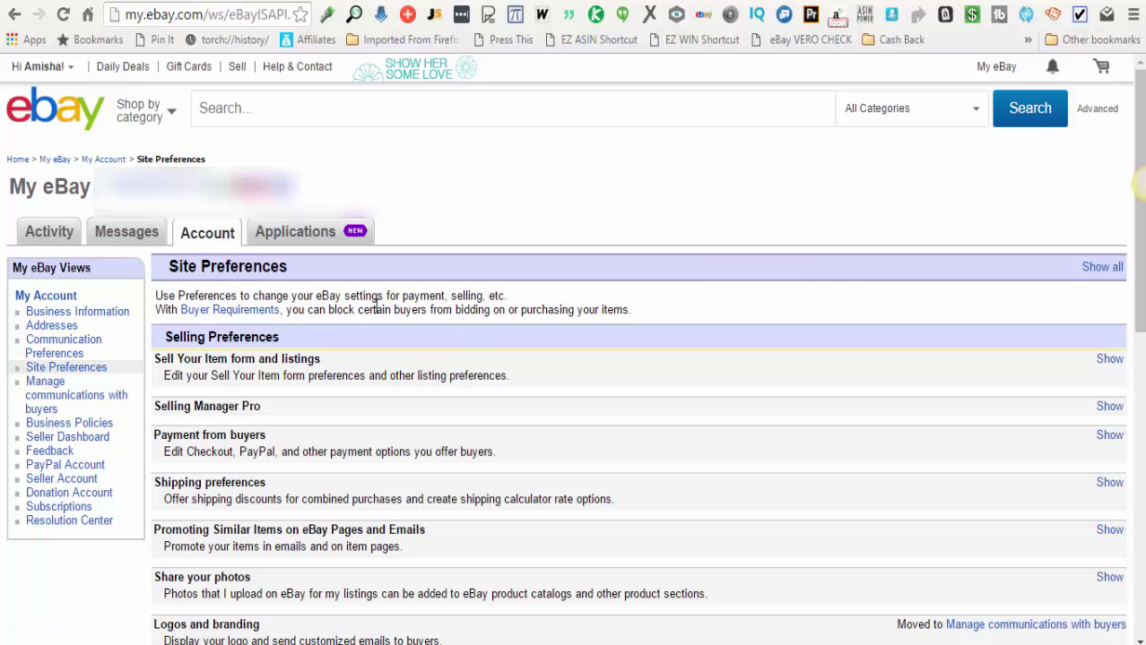
left_click(1103, 269)
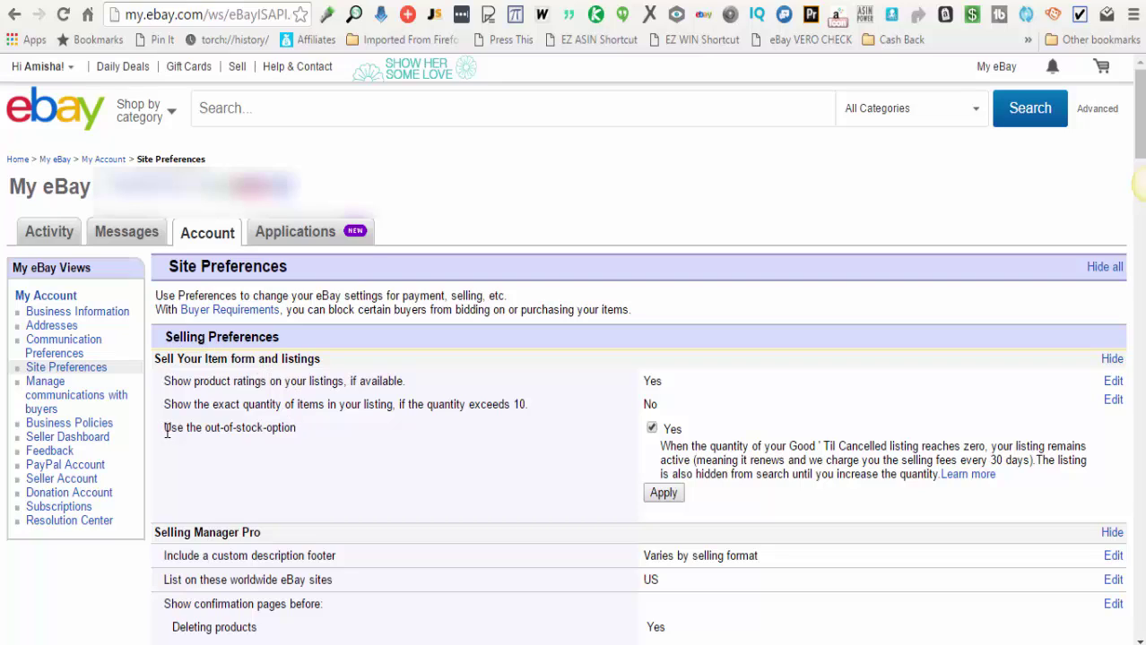
left_click_drag(164, 428, 290, 435)
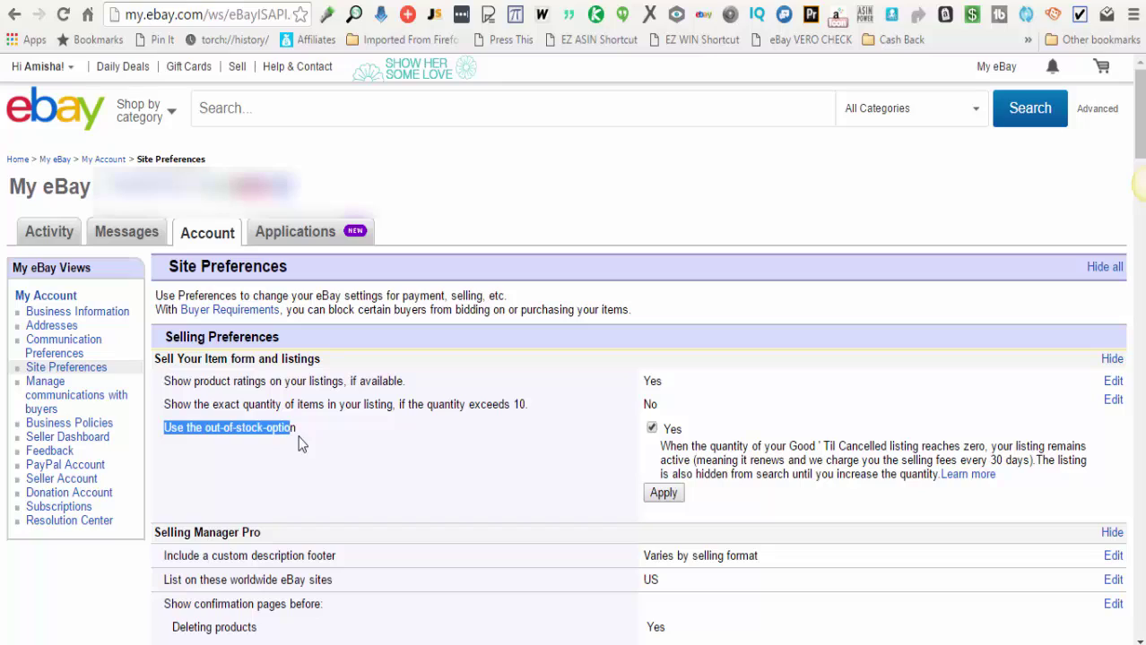
left_click(396, 461)
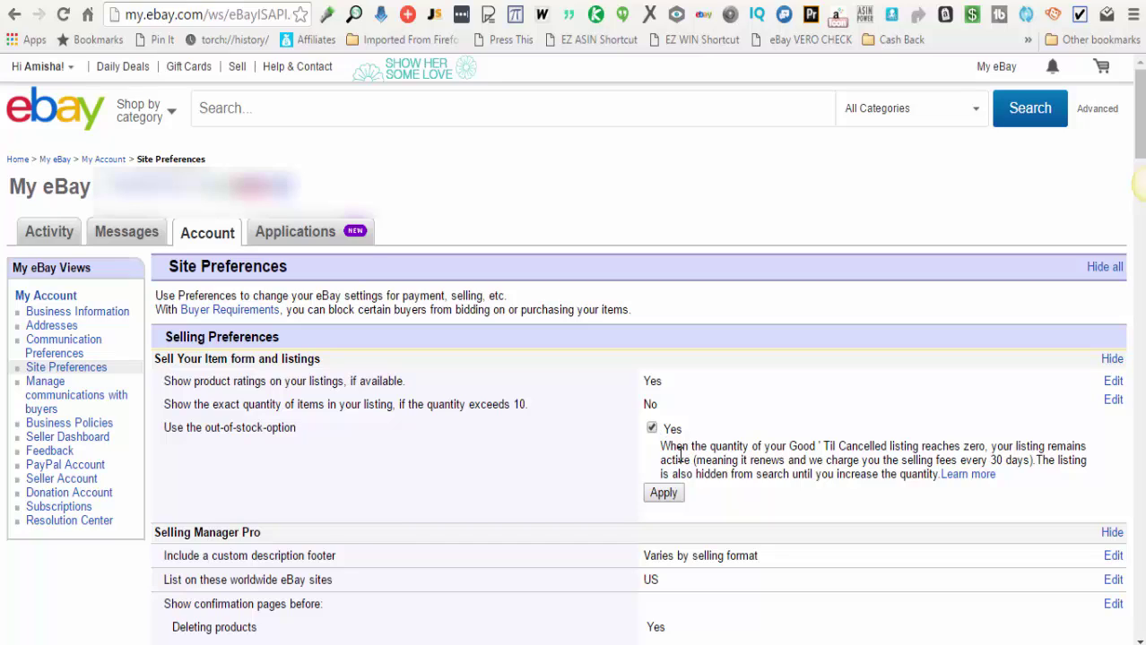
left_click_drag(670, 446, 856, 490)
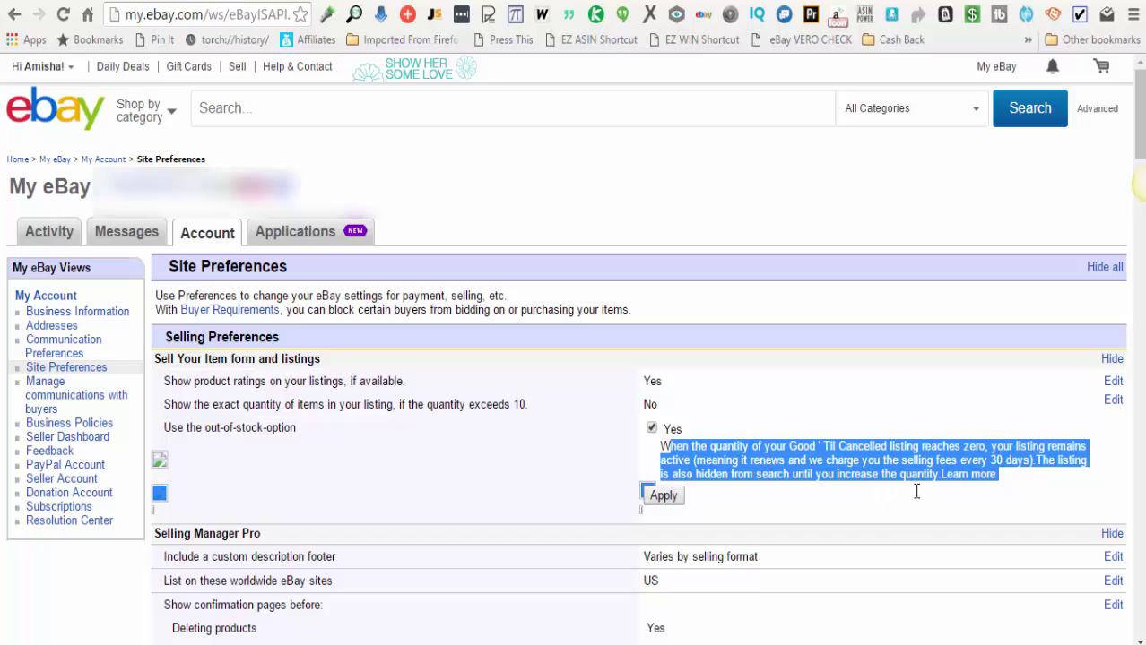
left_click(975, 496)
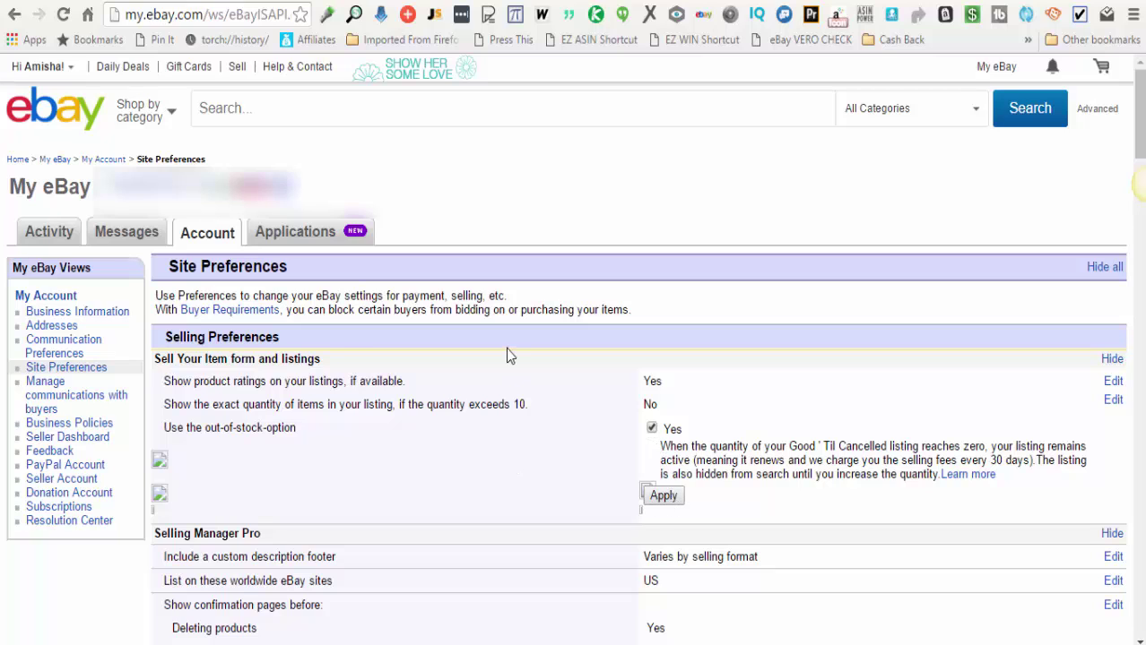
Step: Return to the SKU Grid settings page with Ctrl+Tab
key("ctrl+Tab")
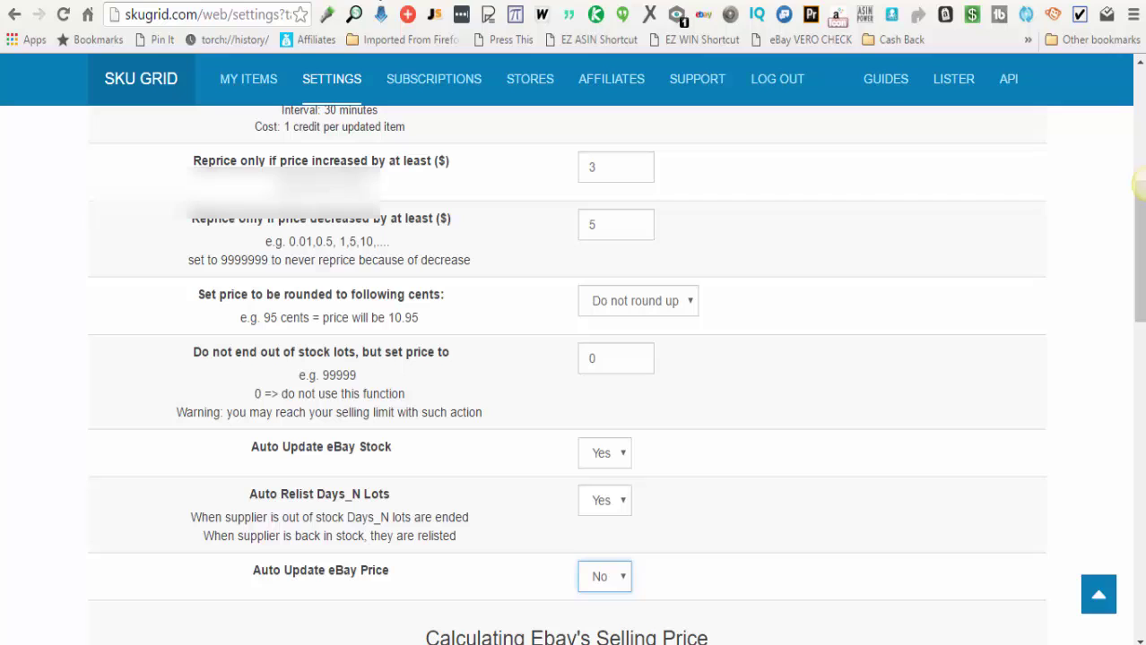